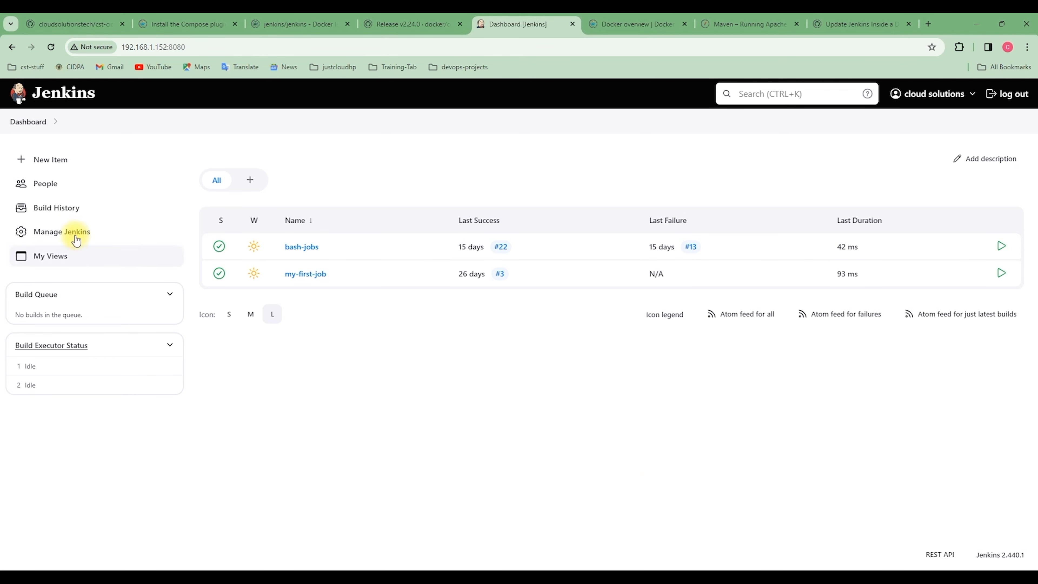
# Open the role management settings in Manage Jenkins and add a global role named execute
pyautogui.click(64, 233)
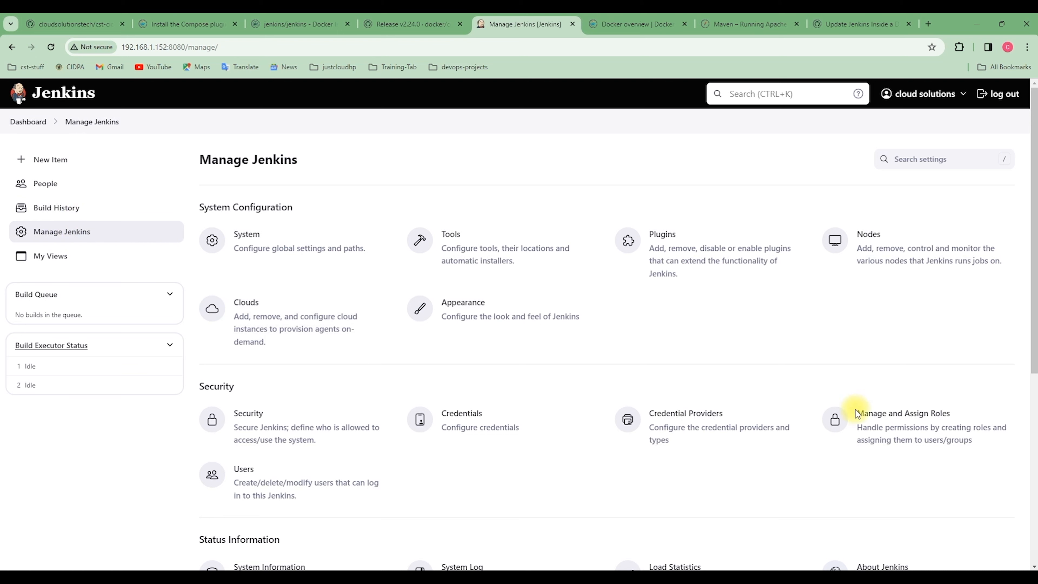
pyautogui.click(902, 430)
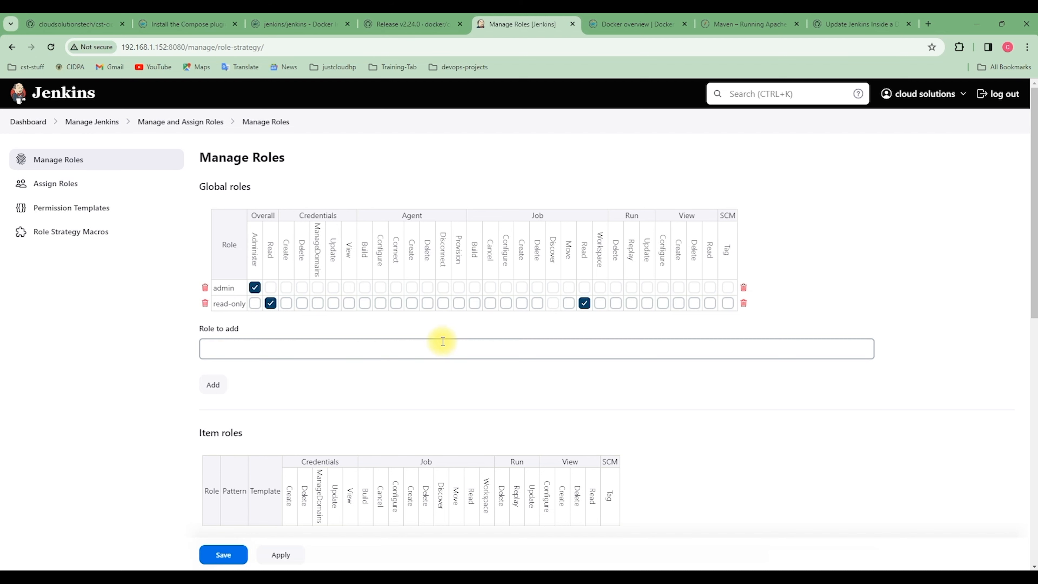
pyautogui.click(415, 354)
pyautogui.click(416, 353)
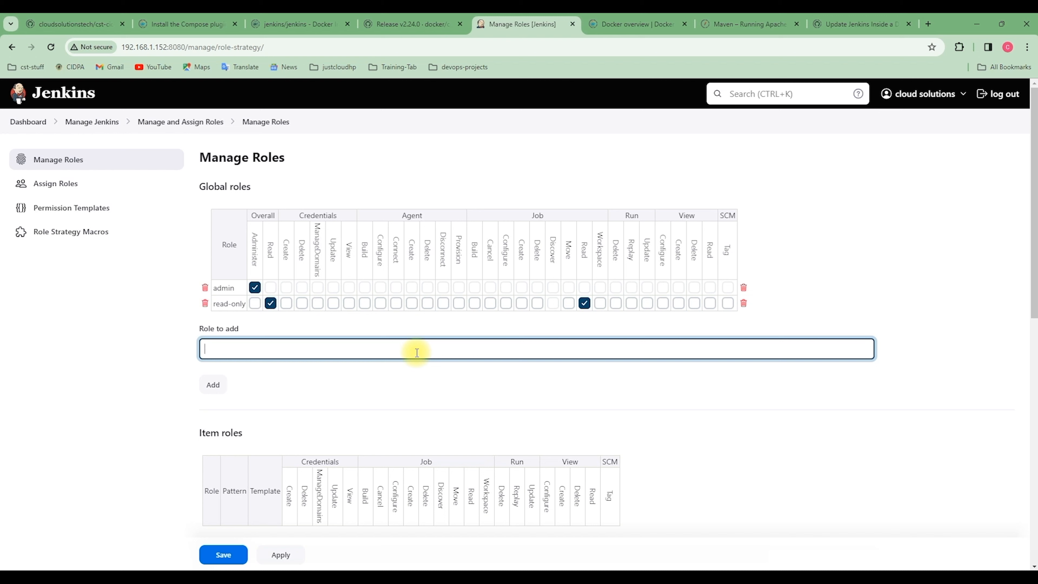
pyautogui.write('execute')
pyautogui.click(213, 385)
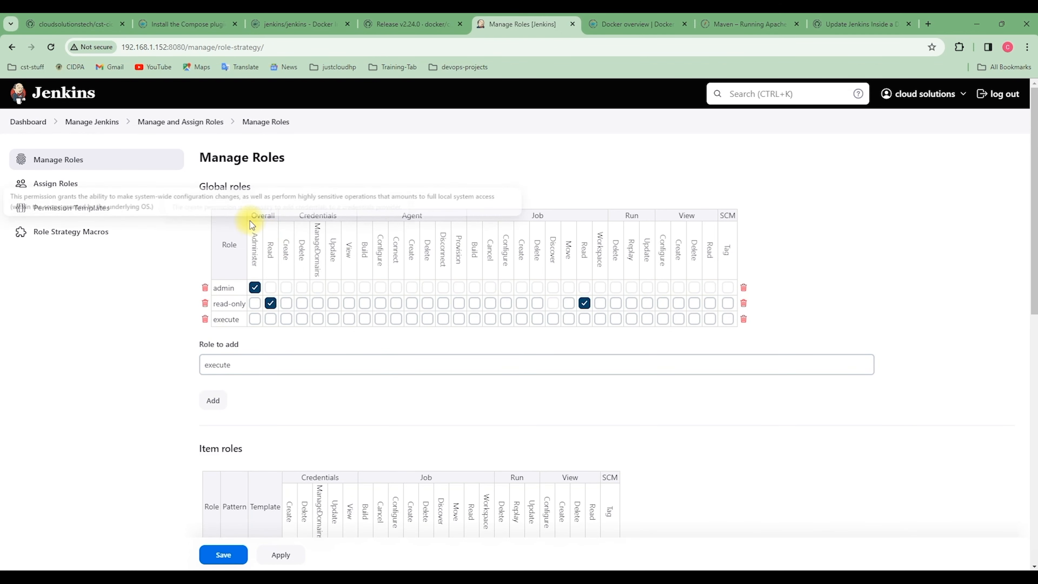
# Grant the execute role the Overall Read, Job Build and Job Read permissions, and save the roles
pyautogui.click(271, 319)
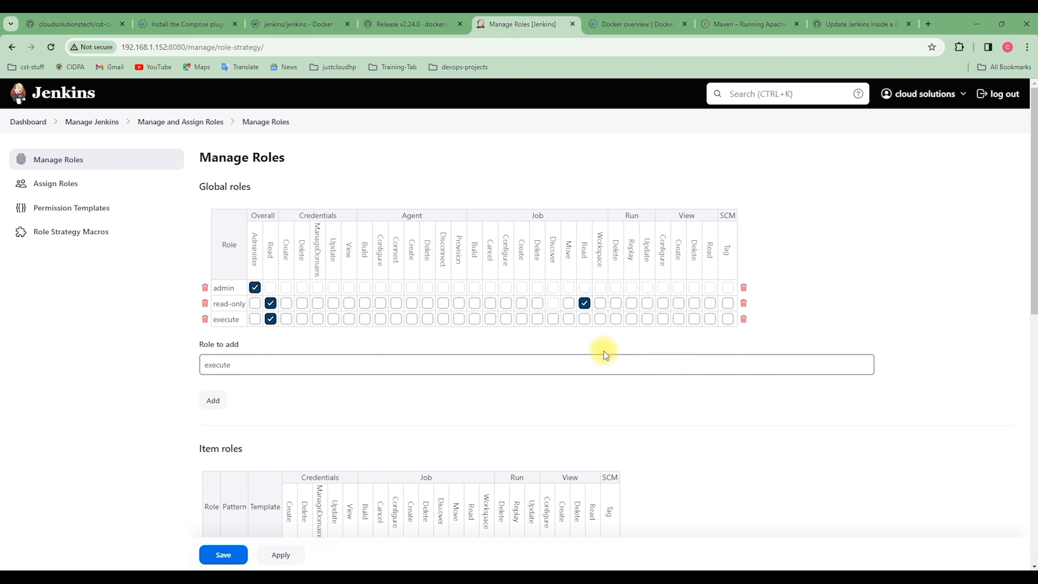
pyautogui.scroll(-1, 601, 376)
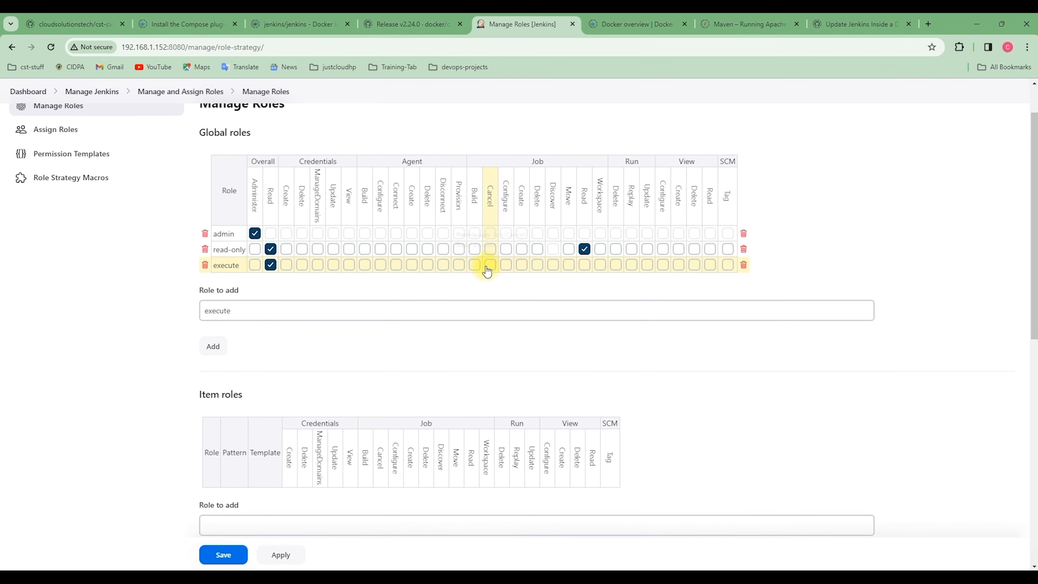
pyautogui.click(475, 265)
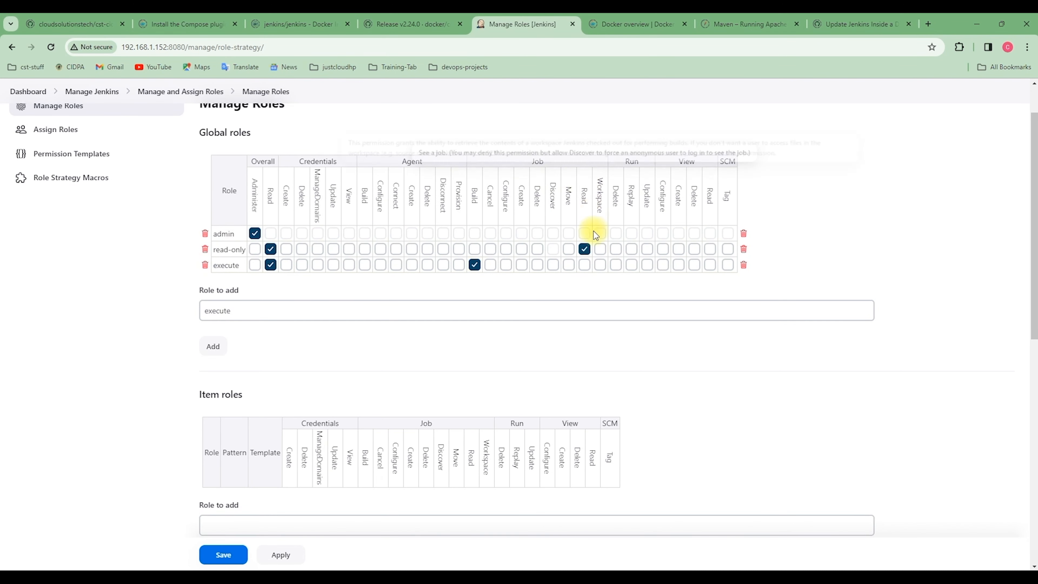
pyautogui.click(585, 265)
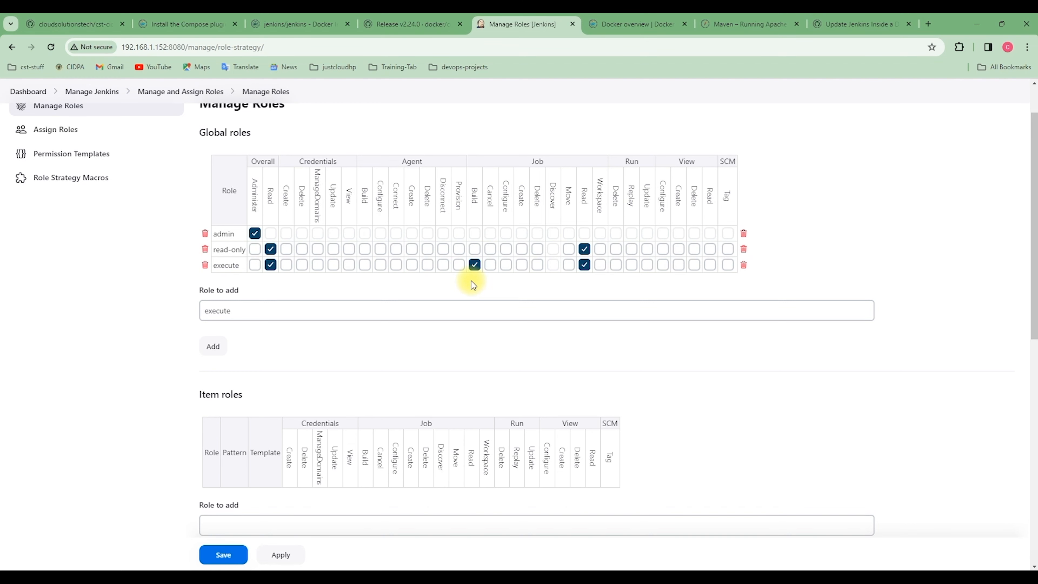
pyautogui.click(230, 556)
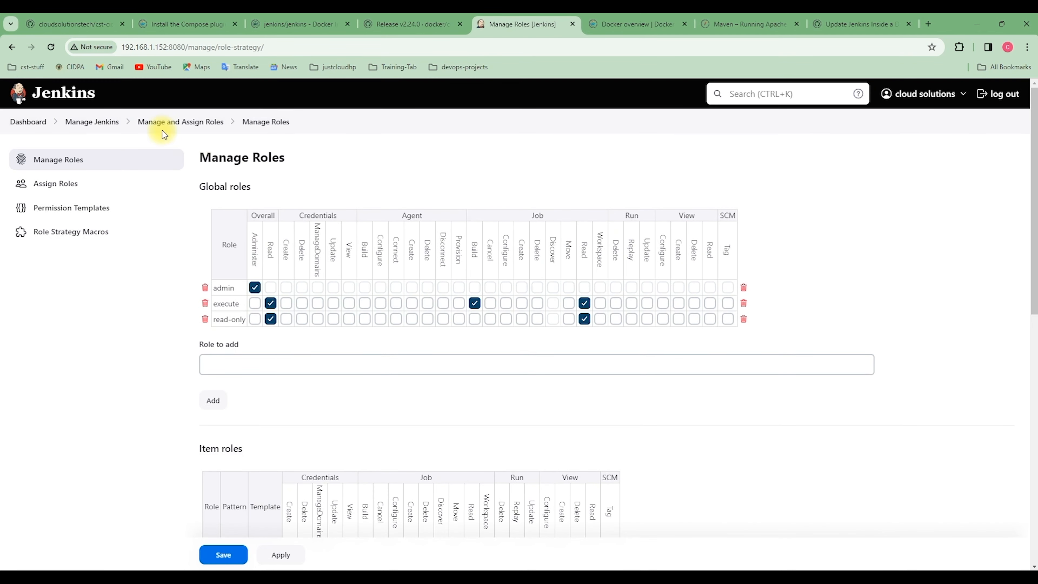
# In the global role assignments, replace the non-admin user's read-only role with execute and save
pyautogui.click(74, 185)
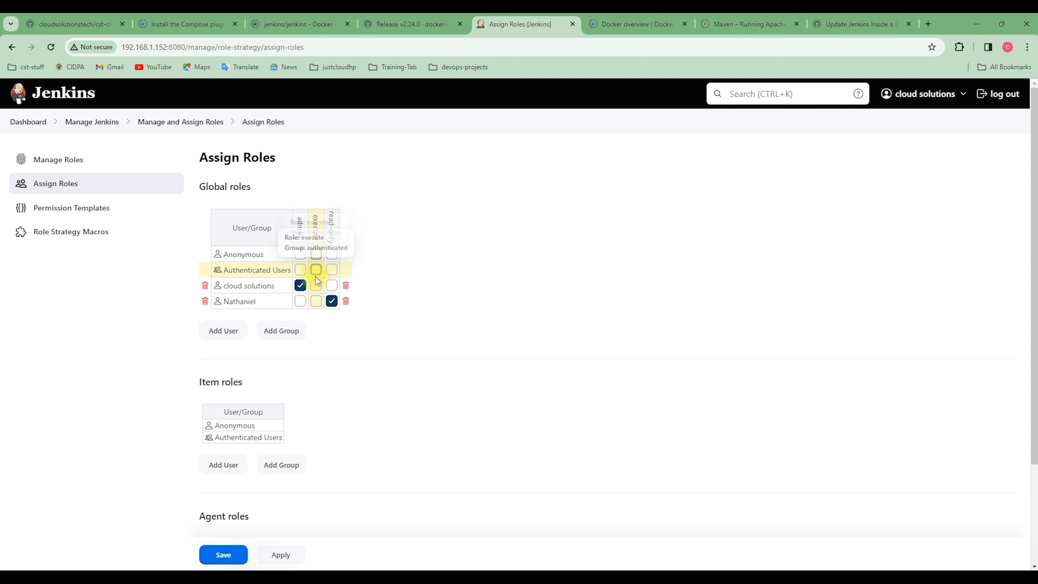
pyautogui.click(332, 302)
pyautogui.click(317, 302)
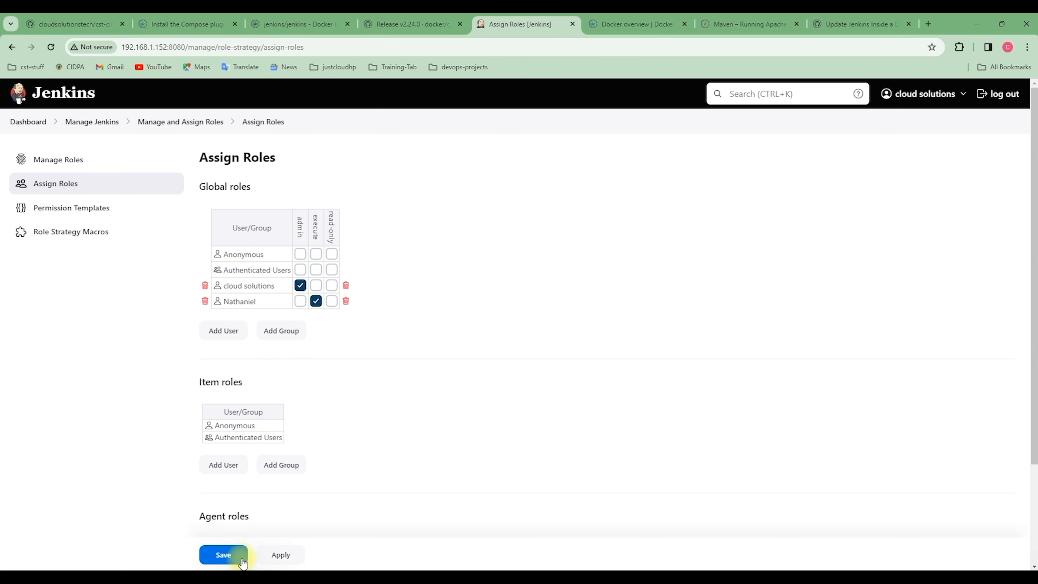
pyautogui.click(229, 553)
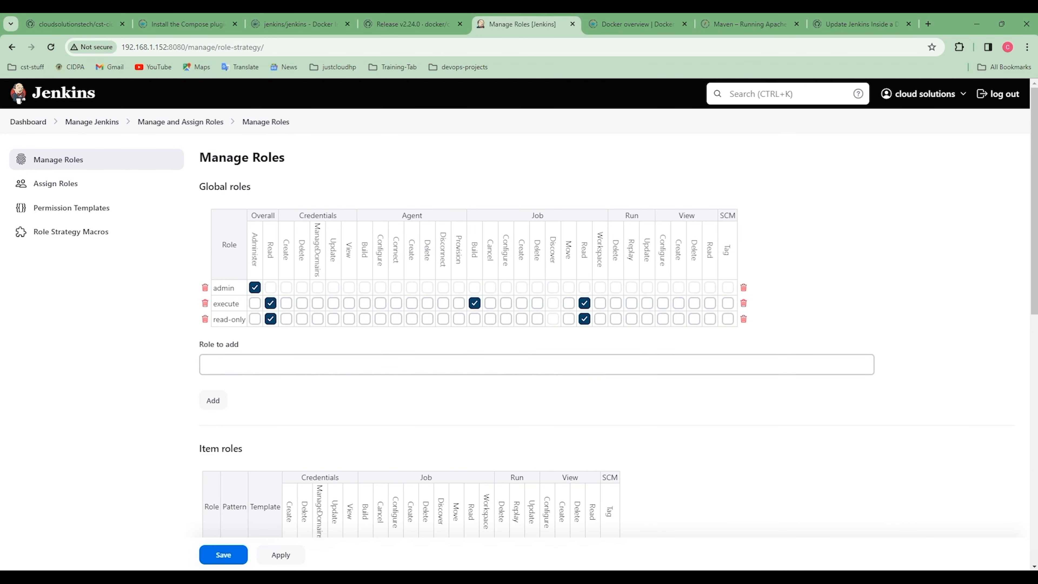
# Switch to the incognito browser window with the non-admin user's Jenkins session and reload its dashboard
pyautogui.moveTo(757, 579)
pyautogui.click(899, 536)
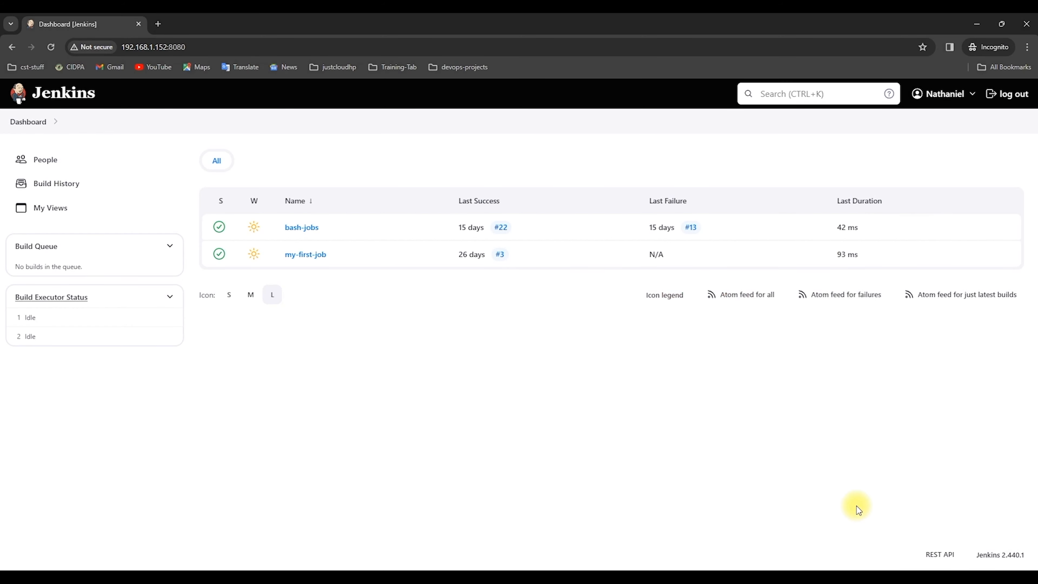
pyautogui.click(51, 48)
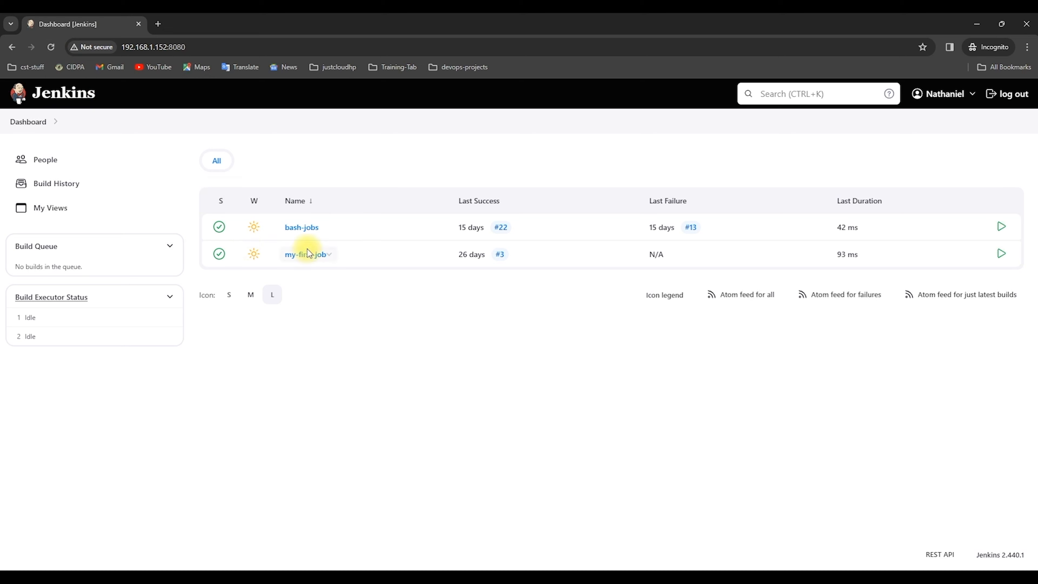
# Build bash-jobs with a different first name in the FIRST_NAME parameter, and examine the new build's console output
pyautogui.click(303, 227)
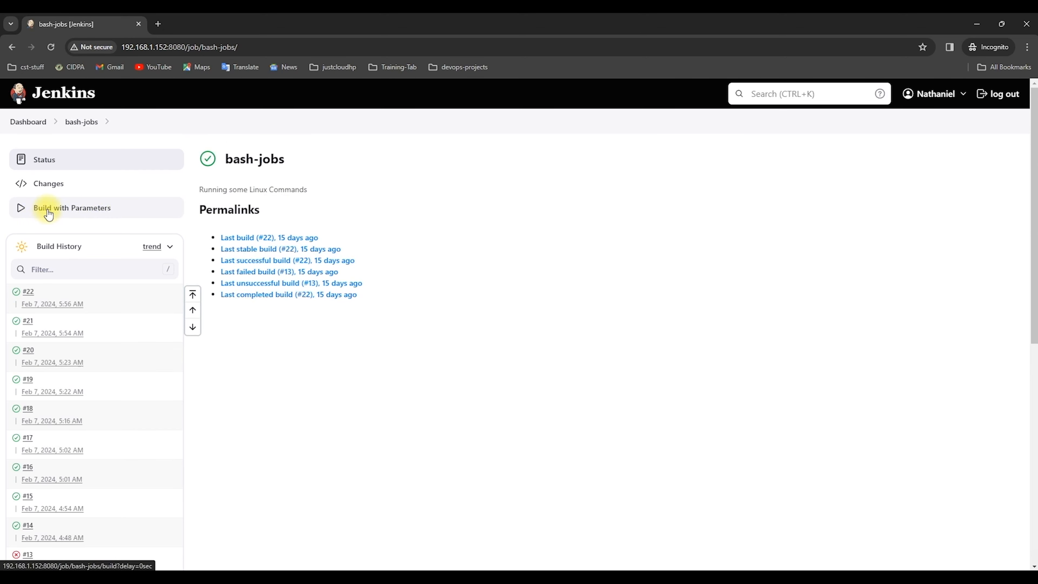
pyautogui.click(75, 215)
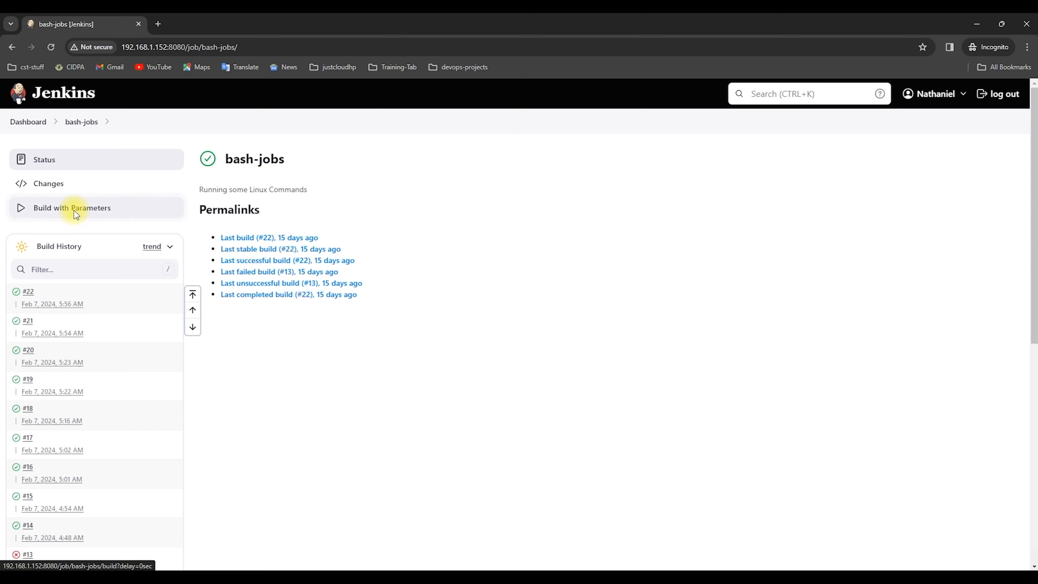
pyautogui.click(222, 240)
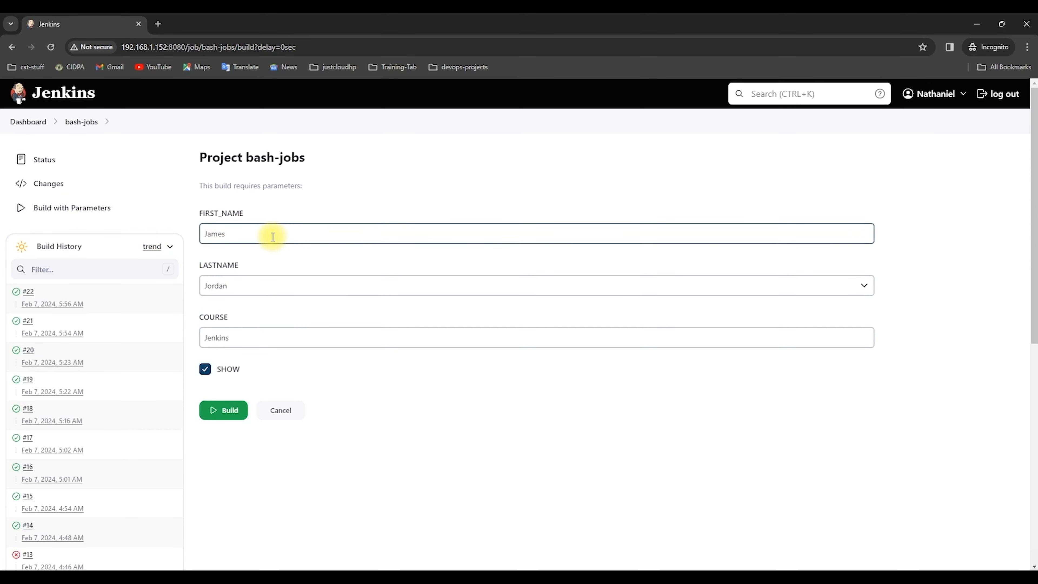
pyautogui.click(252, 236)
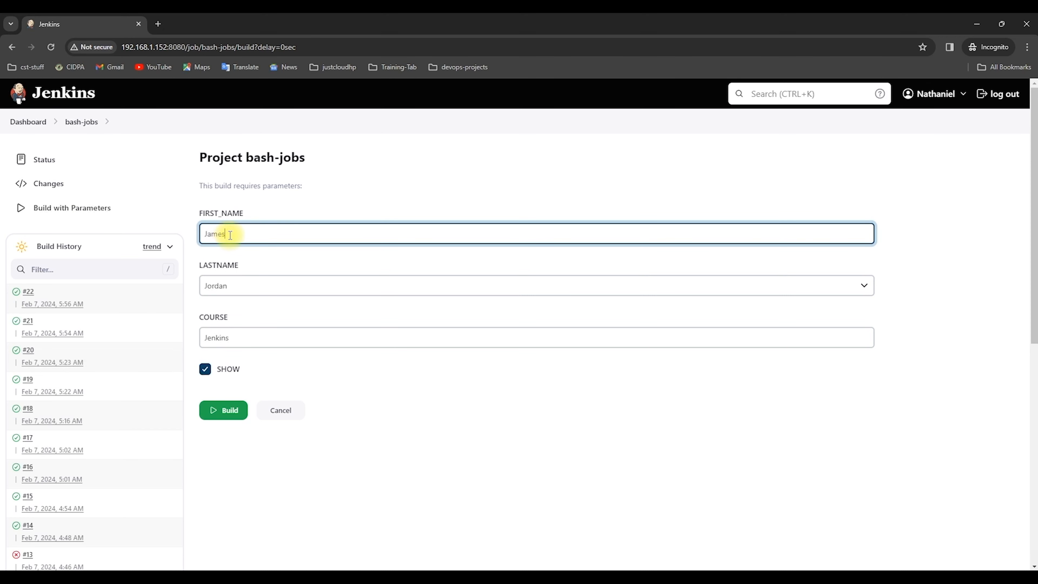
pyautogui.press('BackSpace')
pyautogui.press('BackSpace')
pyautogui.press('BackSpace')
pyautogui.press('BackSpace')
pyautogui.write('Mike')
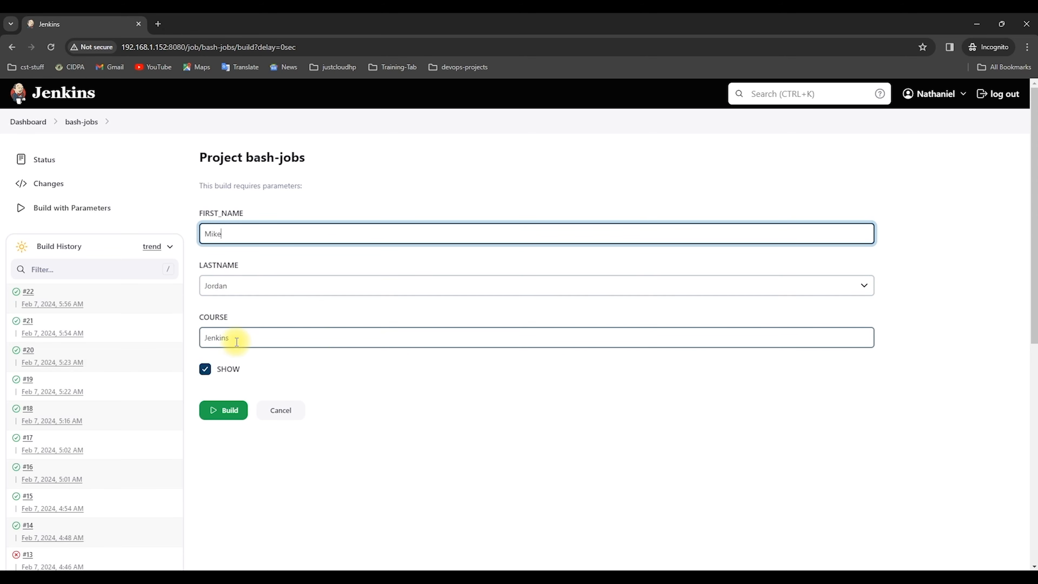
pyautogui.click(234, 410)
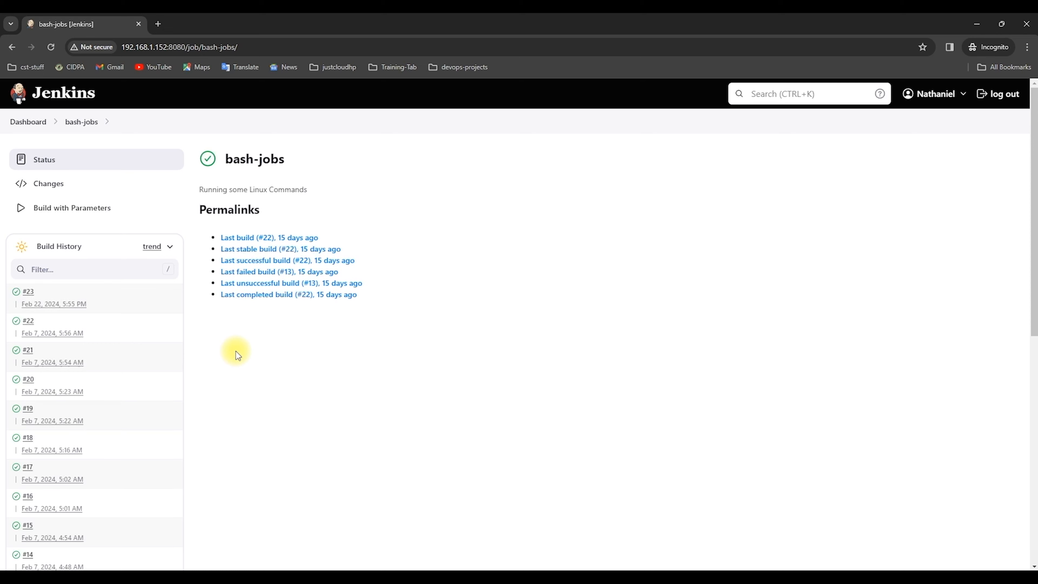
pyautogui.click(17, 294)
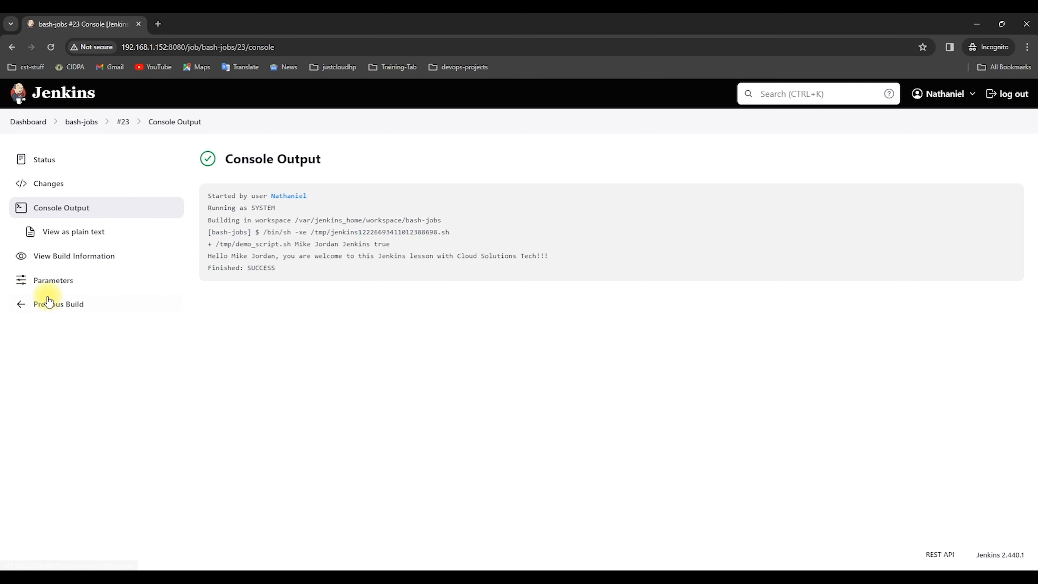
pyautogui.moveTo(282, 268); pyautogui.dragTo(207, 203)
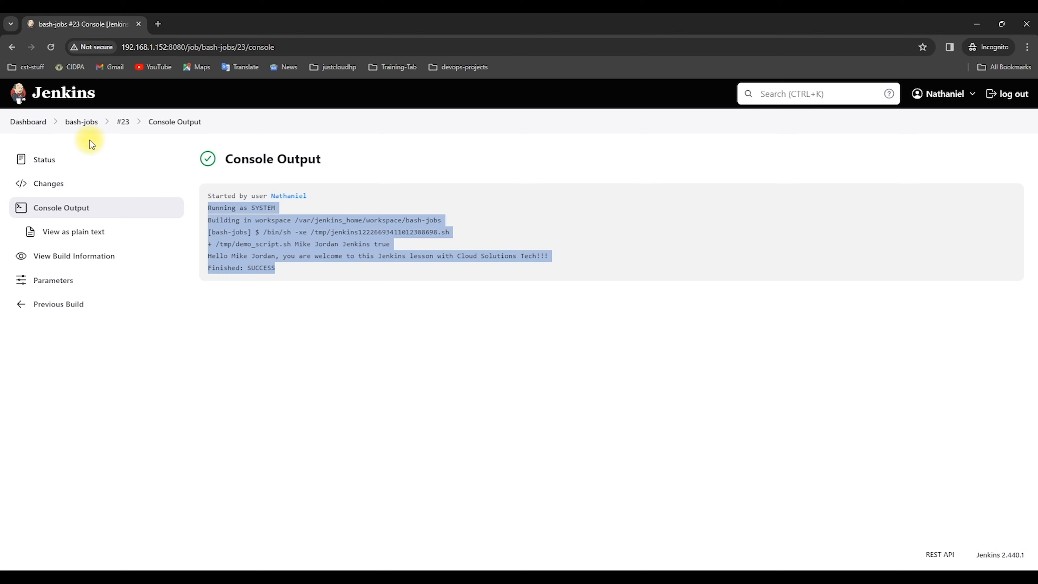
# Return to the dashboard, run a build of my-first-job, and examine that build's console output
pyautogui.click(32, 122)
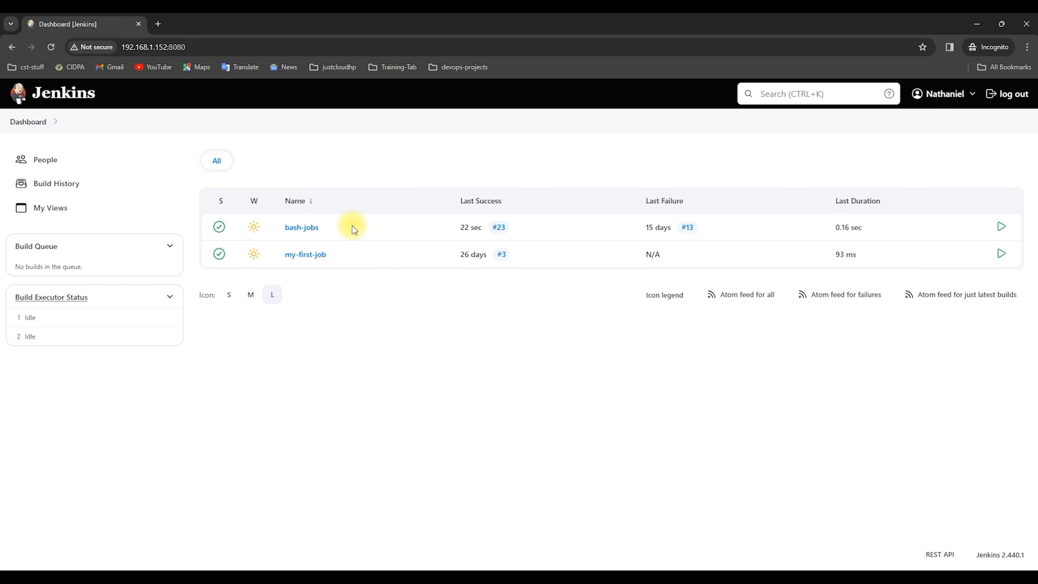
pyautogui.click(308, 255)
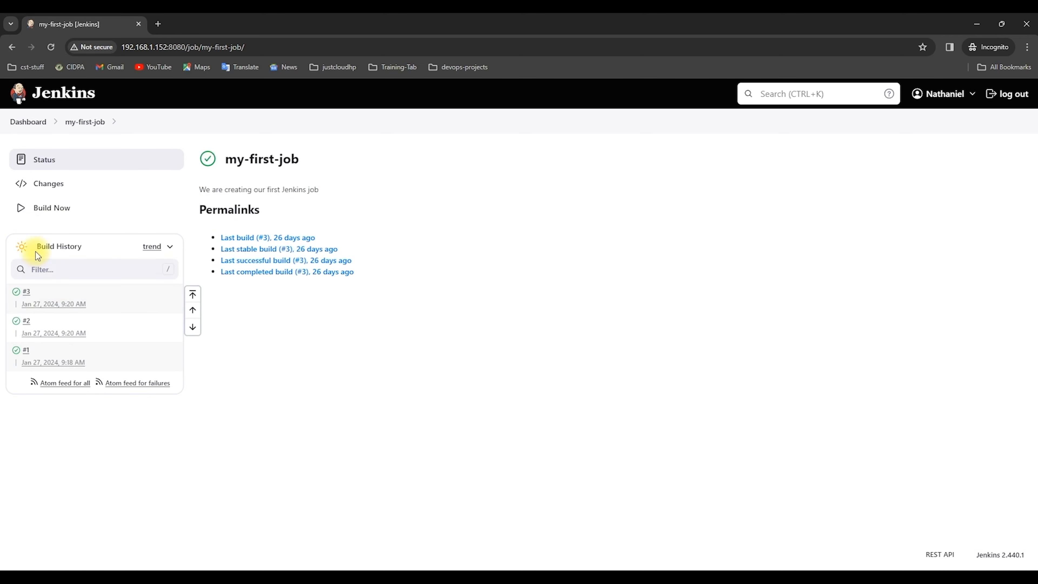
pyautogui.click(44, 209)
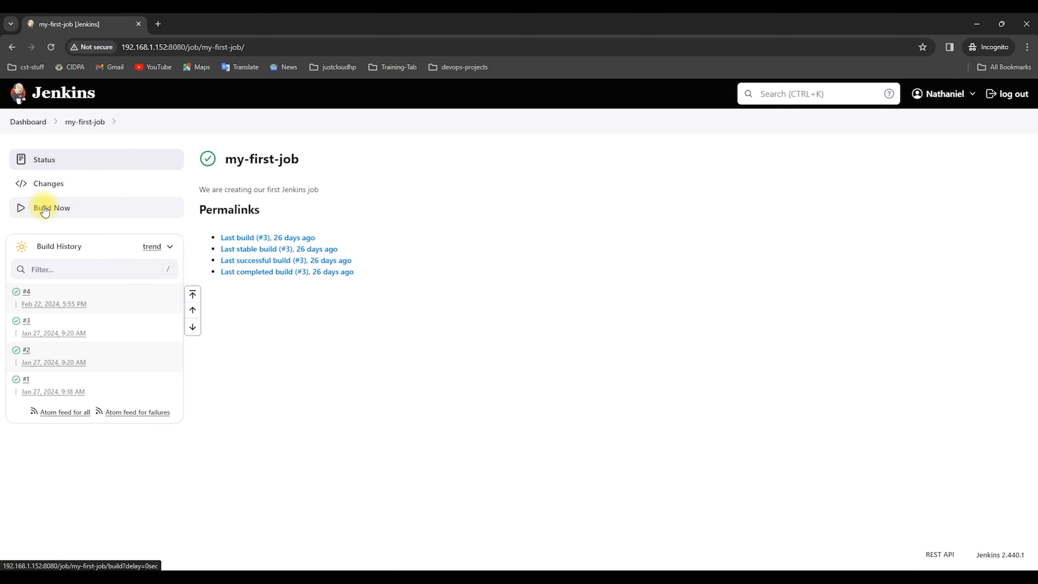
pyautogui.click(18, 293)
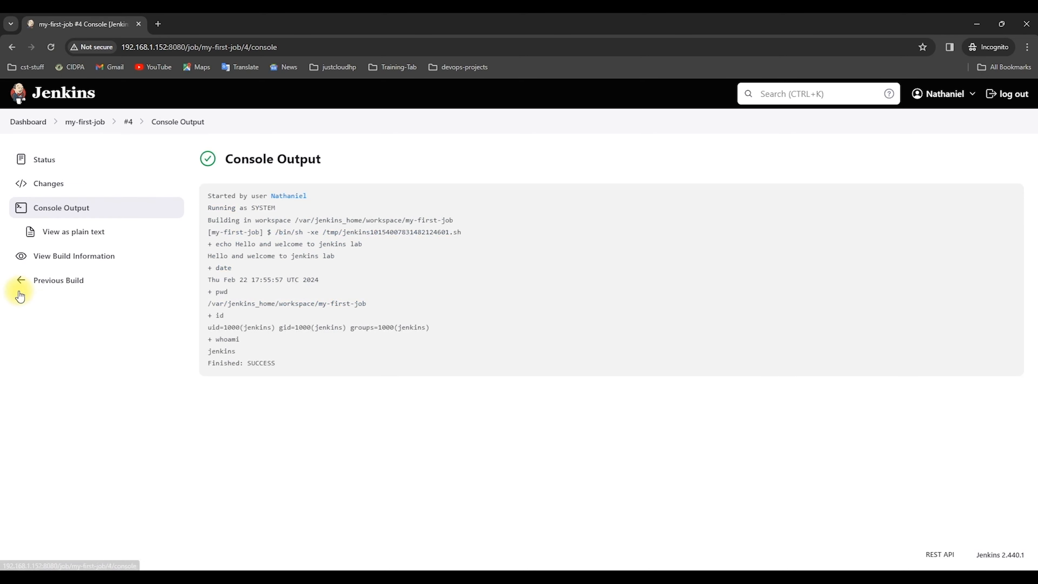
pyautogui.moveTo(291, 359); pyautogui.dragTo(196, 233)
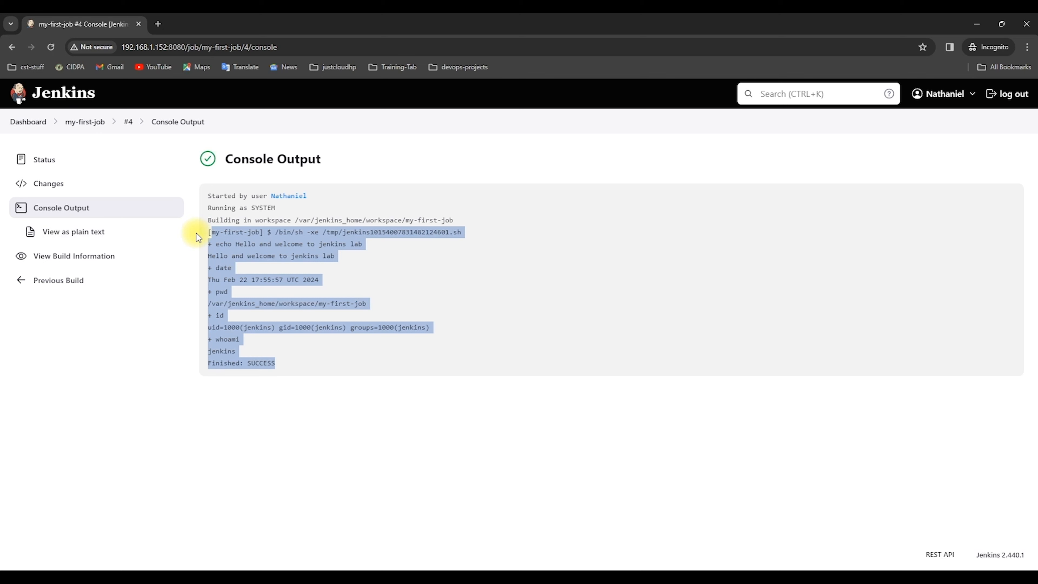